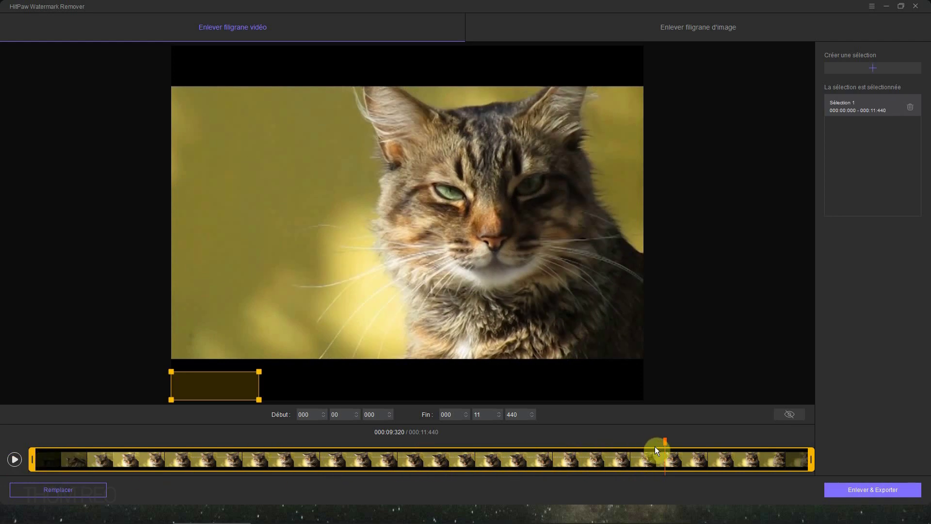
- Fit the Sélection 1 box tightly around the "J'exige des croquettes" text and preview the video
left_click_drag(664, 442, 194, 451)
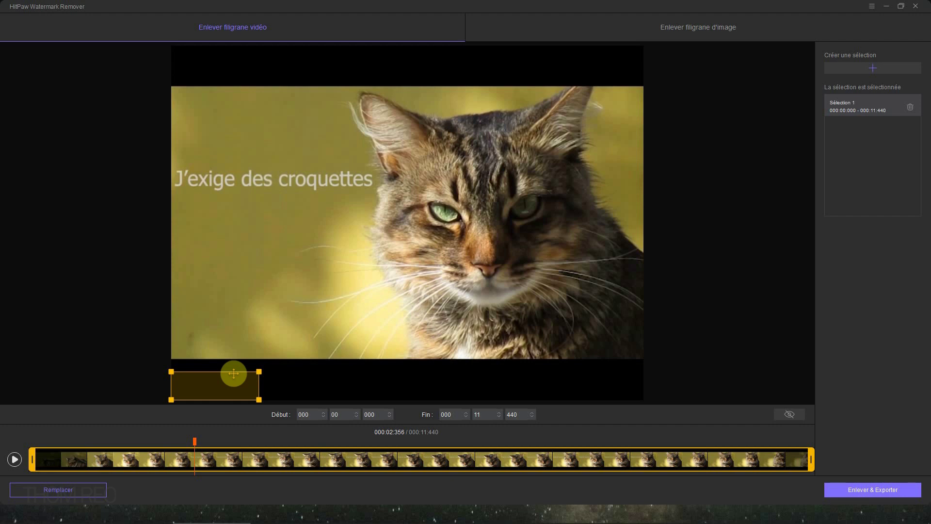
left_click_drag(234, 373, 423, 189)
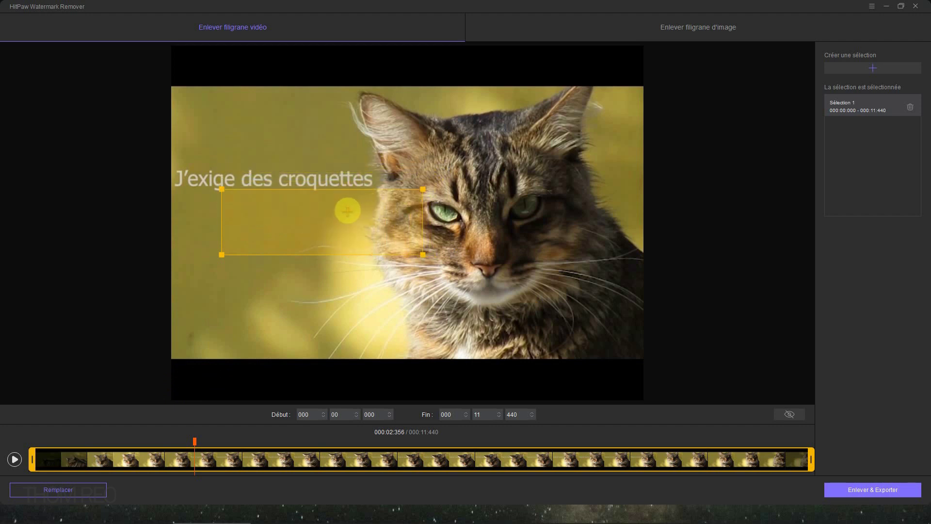
left_click_drag(346, 212, 298, 181)
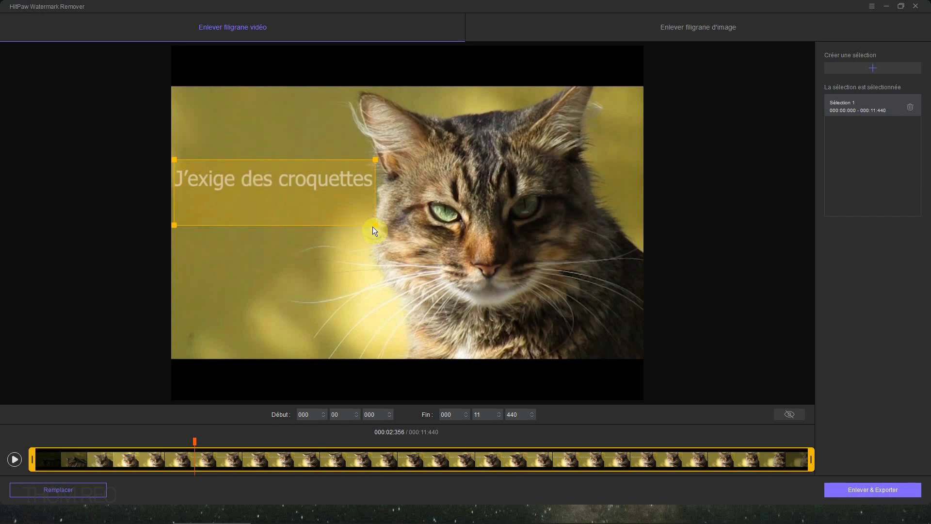
left_click_drag(374, 225, 375, 193)
left_click_drag(375, 159, 374, 167)
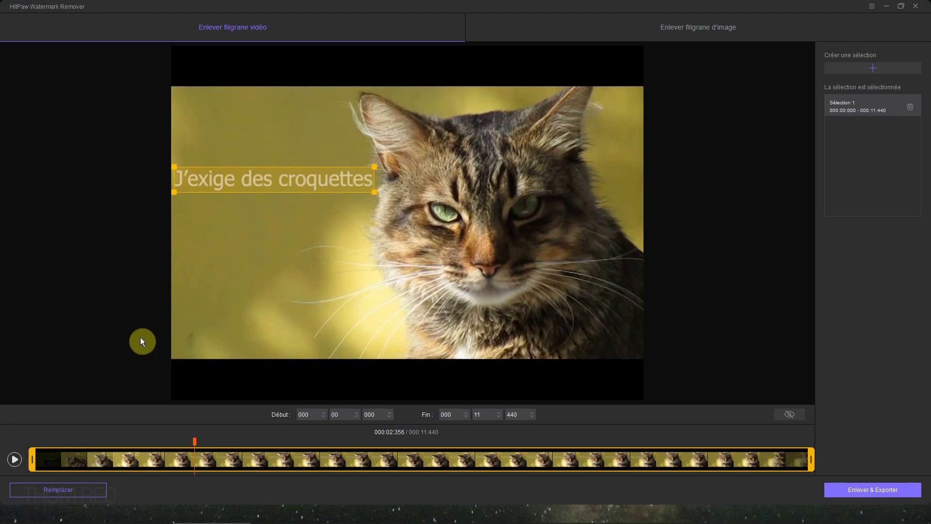
left_click(13, 462)
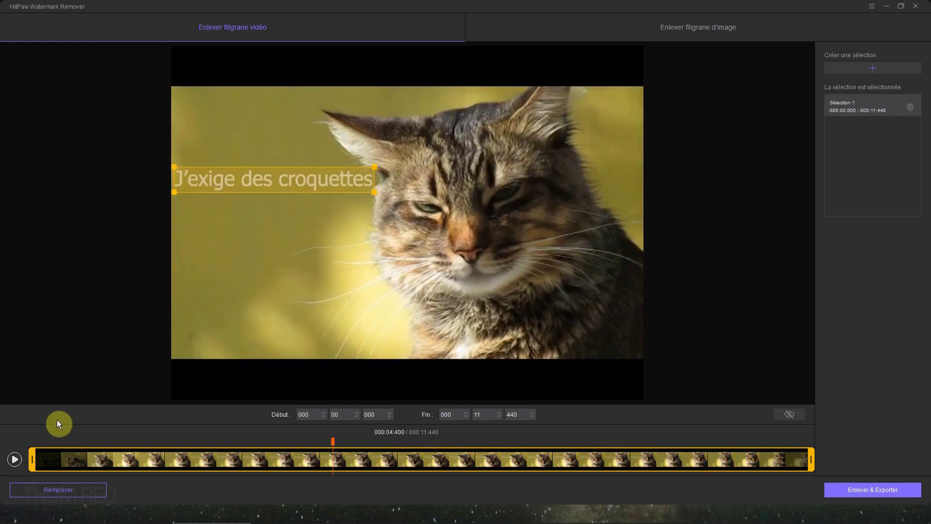
- Remove the watermark text, export the video, and play the exported file from its folder
left_click(875, 490)
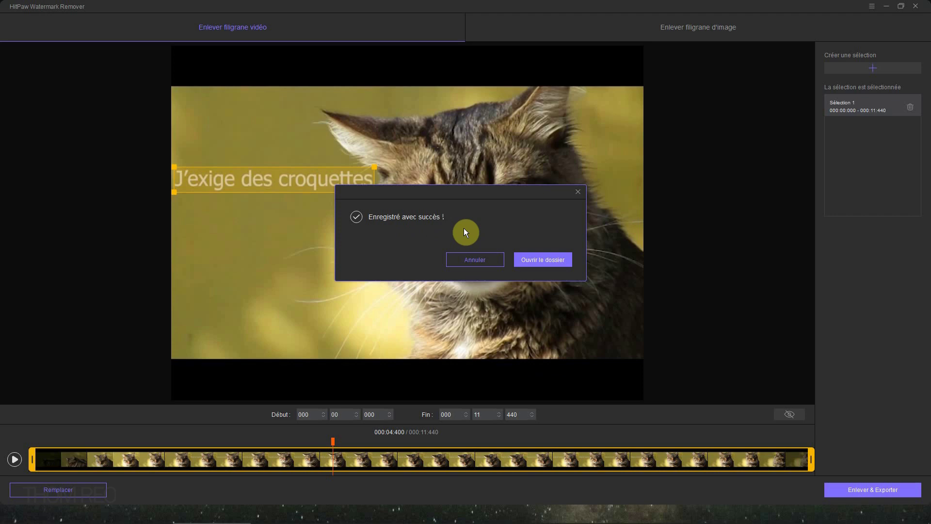
left_click(534, 258)
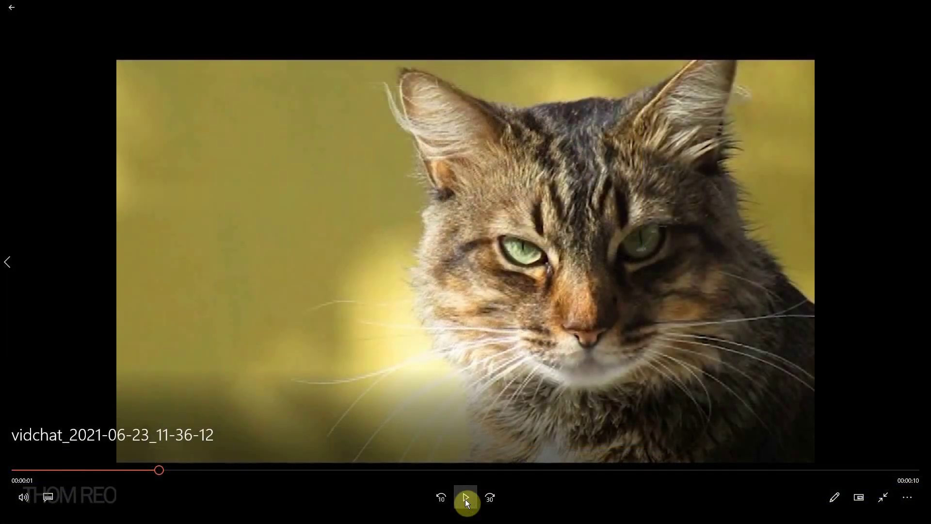
left_click(465, 499)
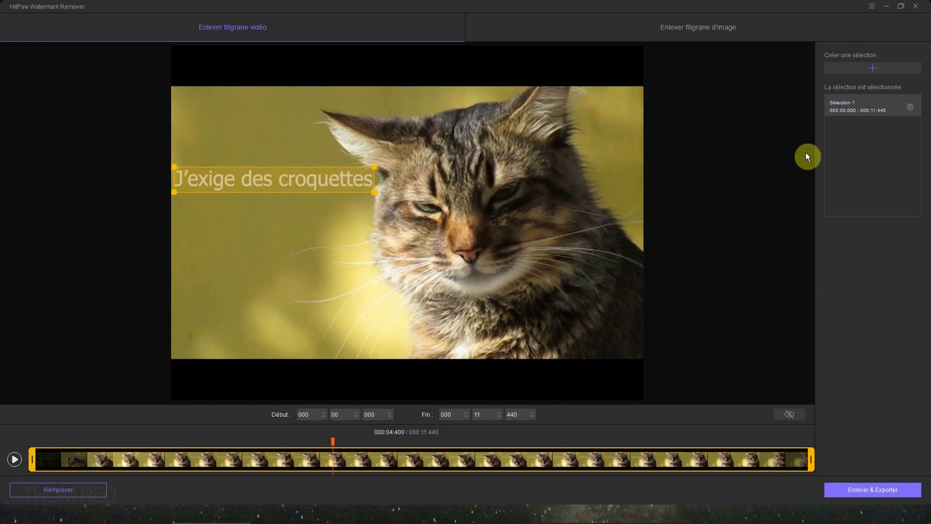
- Switch to image watermark removal, discarding the video session, and load the brick wall picture containing the text "Ceci est un mur"
left_click(718, 28)
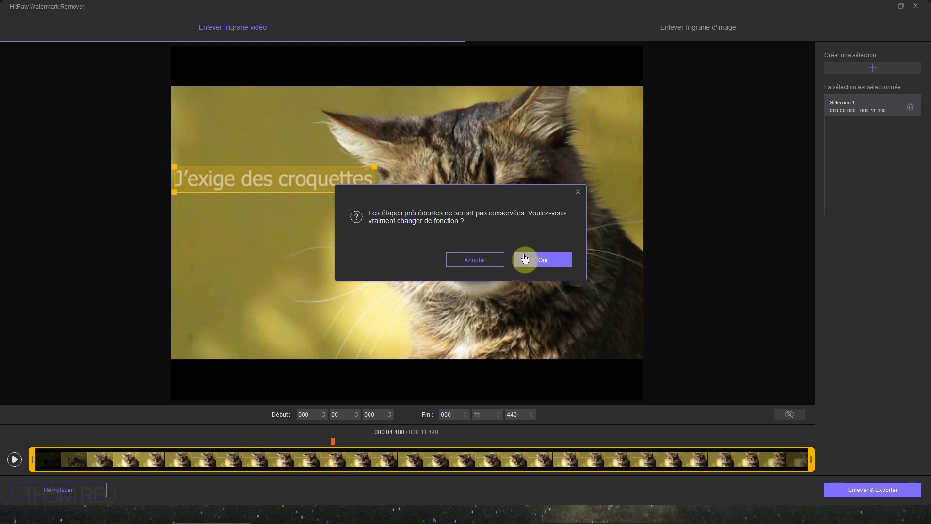
left_click(539, 261)
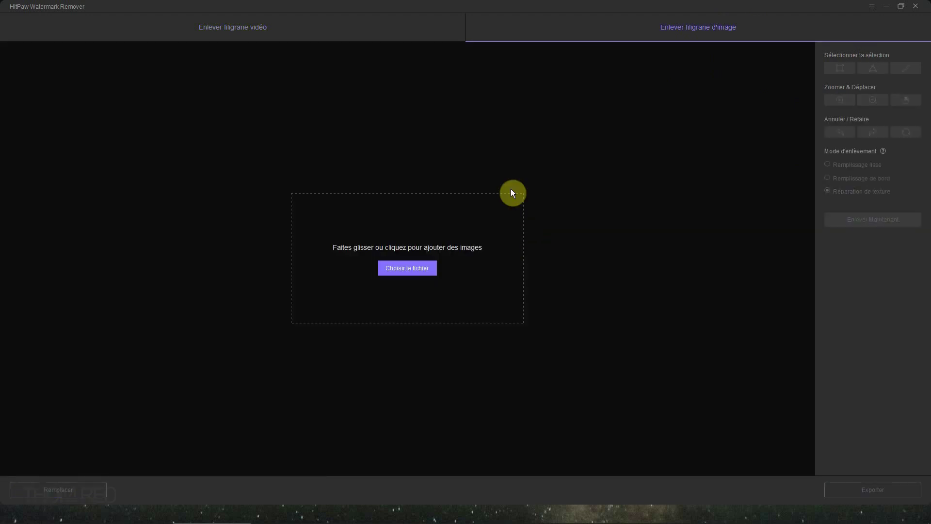
left_click(412, 266)
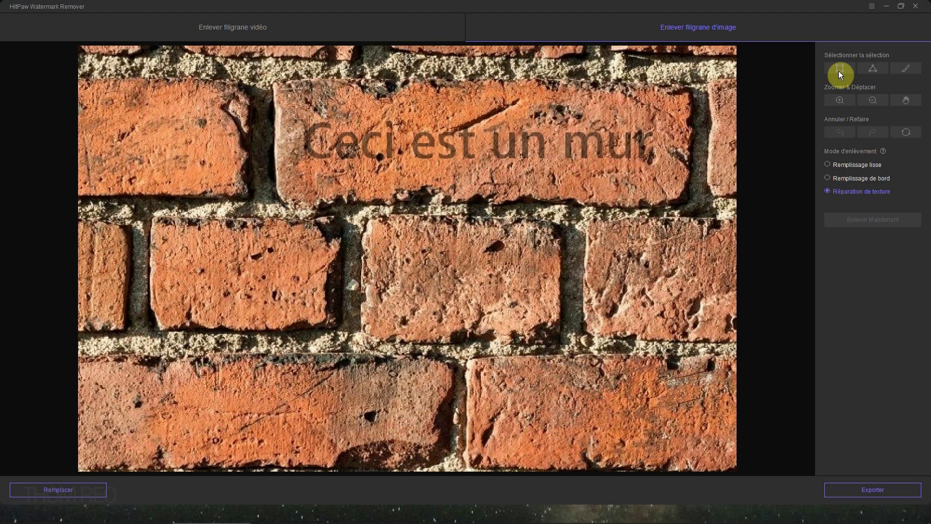
- Try a freehand brush selection across the bricks and undo the stroke
left_click(912, 72)
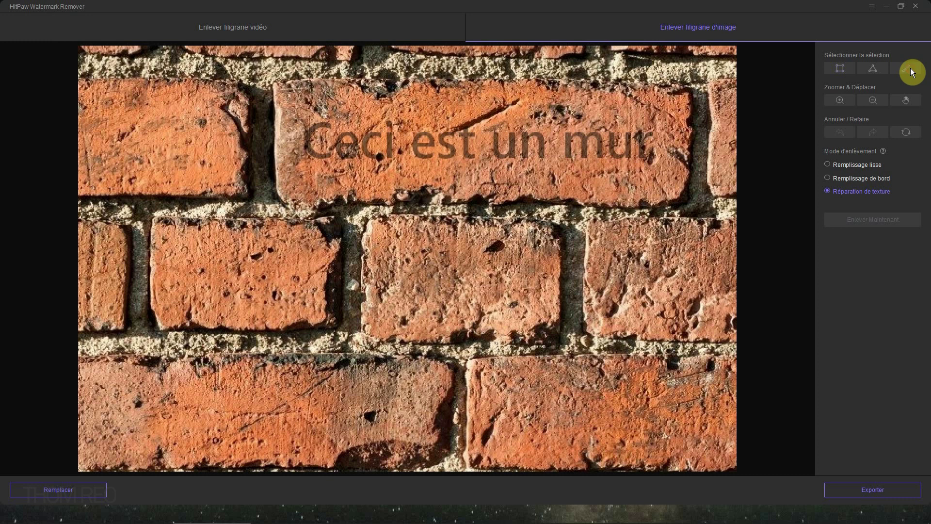
mouse_move(481, 268)
left_mouse_down()
mouse_move(517, 214)
mouse_move(624, 235)
mouse_move(575, 379)
mouse_move(520, 425)
mouse_move(322, 322)
mouse_move(260, 211)
mouse_move(255, 150)
mouse_move(275, 198)
mouse_move(324, 228)
mouse_move(388, 241)
left_mouse_up()
left_click(576, 379)
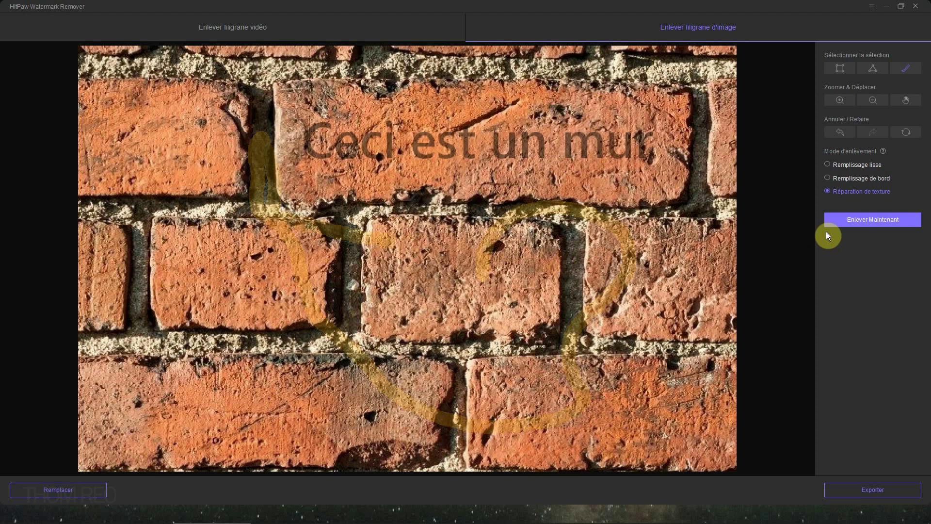
left_click(842, 134)
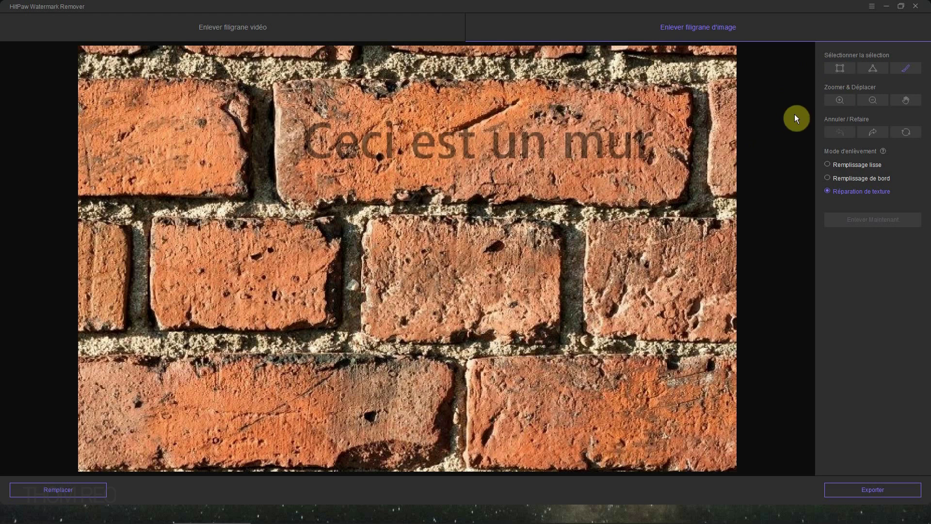
- Mark the text "Ceci est un mur" with a rectangular selection on the upper brick
left_click(842, 101)
left_click(842, 101)
left_click(842, 100)
left_click(842, 101)
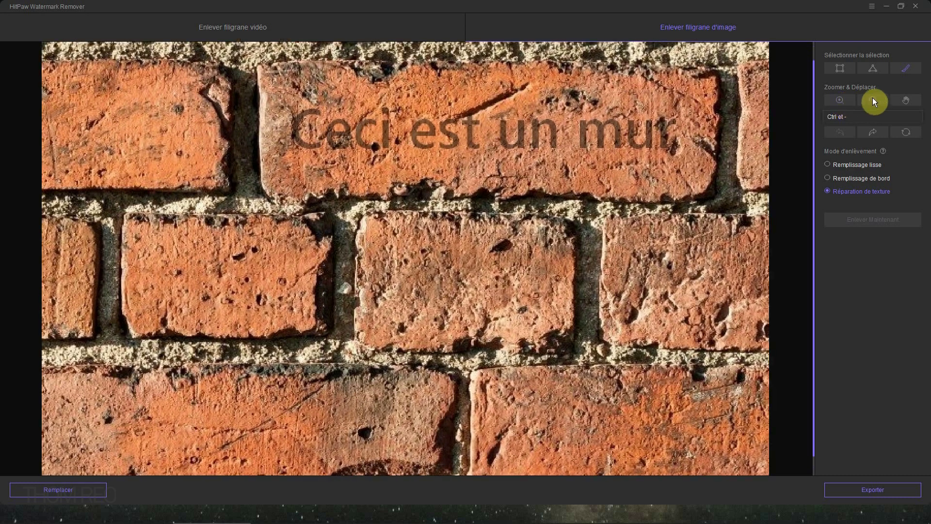
left_click(911, 103)
left_click_drag(662, 182, 660, 202)
mouse_move(653, 267)
left_mouse_down()
mouse_move(518, 270)
mouse_move(648, 218)
mouse_move(650, 270)
left_mouse_up()
left_click(837, 99)
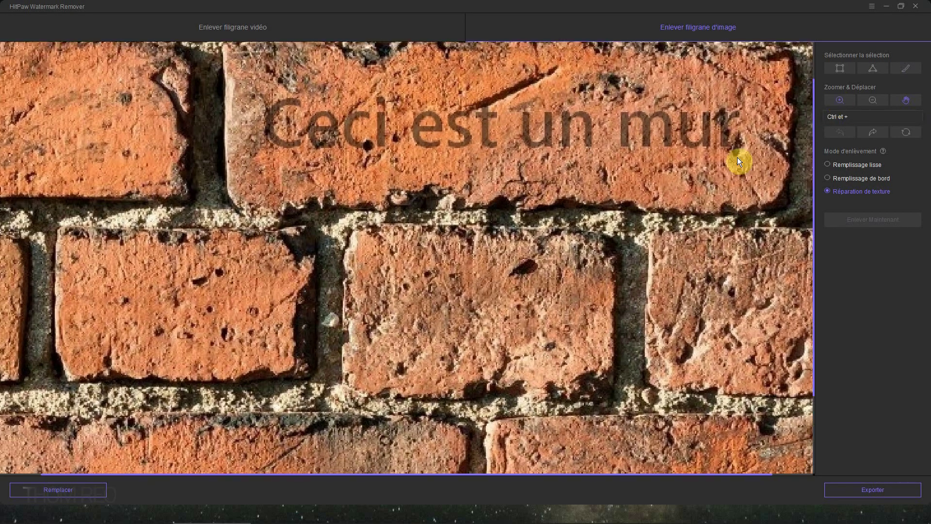
left_click_drag(737, 157, 696, 228)
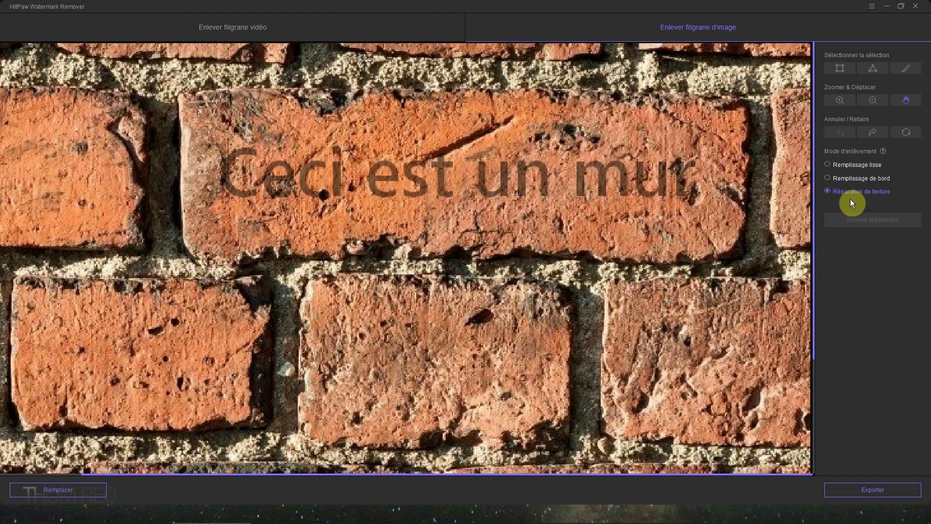
left_click(840, 69)
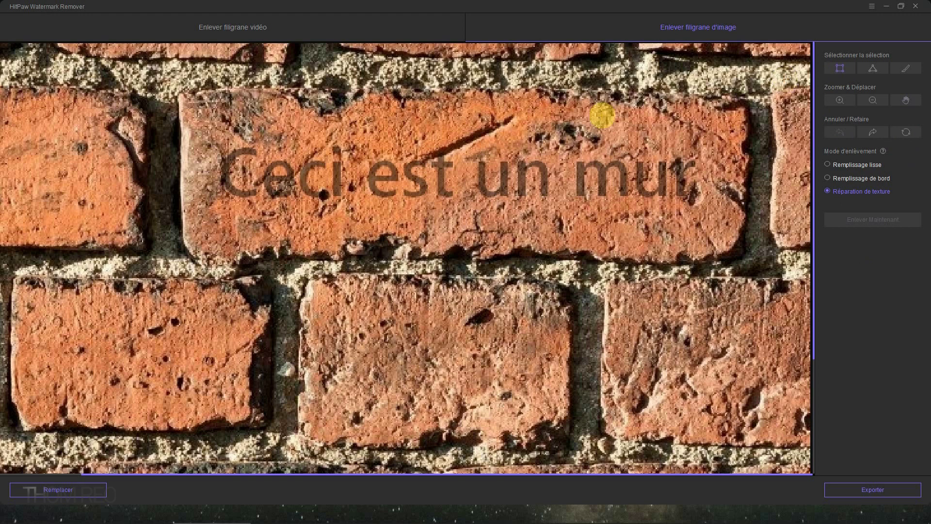
left_click_drag(216, 141, 698, 202)
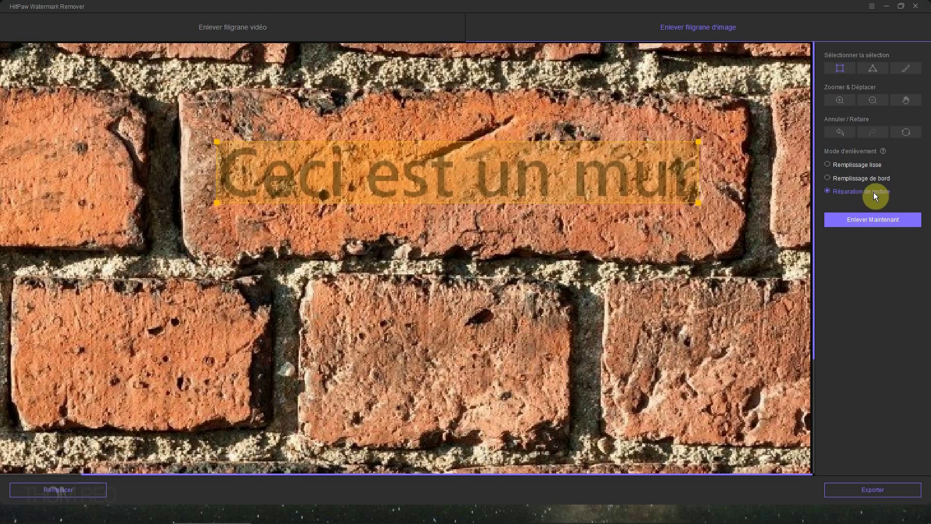
- Try removing the selected text with the Remplissage lisse mode and undo the removal
mouse_move(883, 150)
left_click(860, 165)
left_click(864, 222)
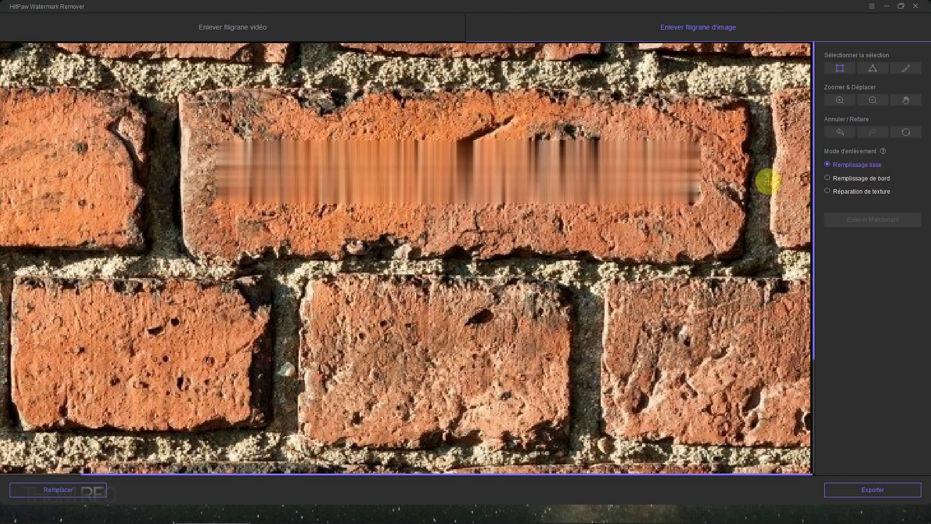
left_click(842, 133)
- Try removing the selected text with the Remplissage de bord mode and undo the removal
left_click(845, 178)
left_click(860, 220)
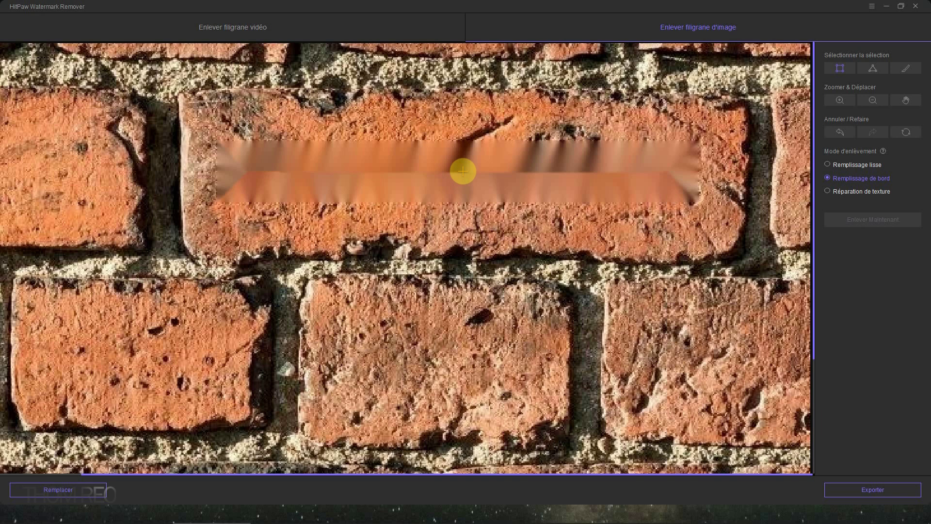
left_click(839, 131)
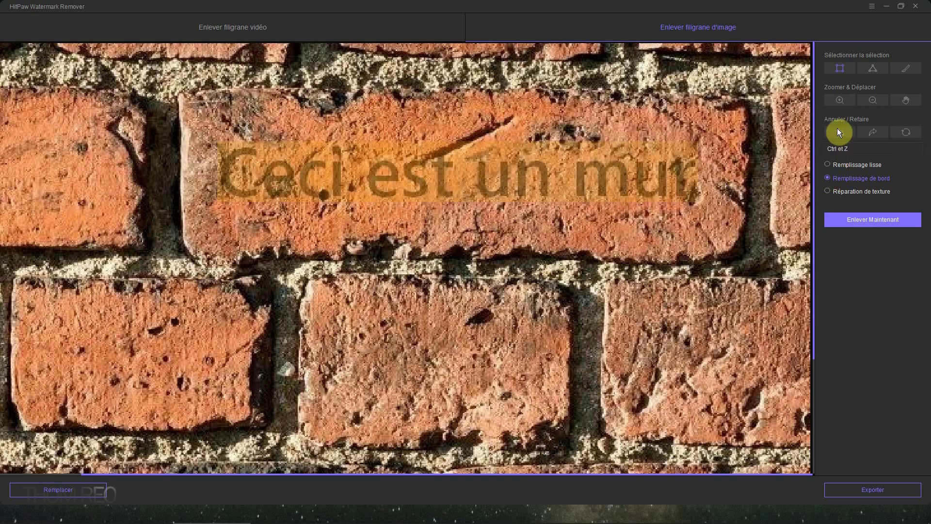
- Remove the selected text with the Réparation de texture mode and export the cleaned image, opening its output folder
left_click(850, 192)
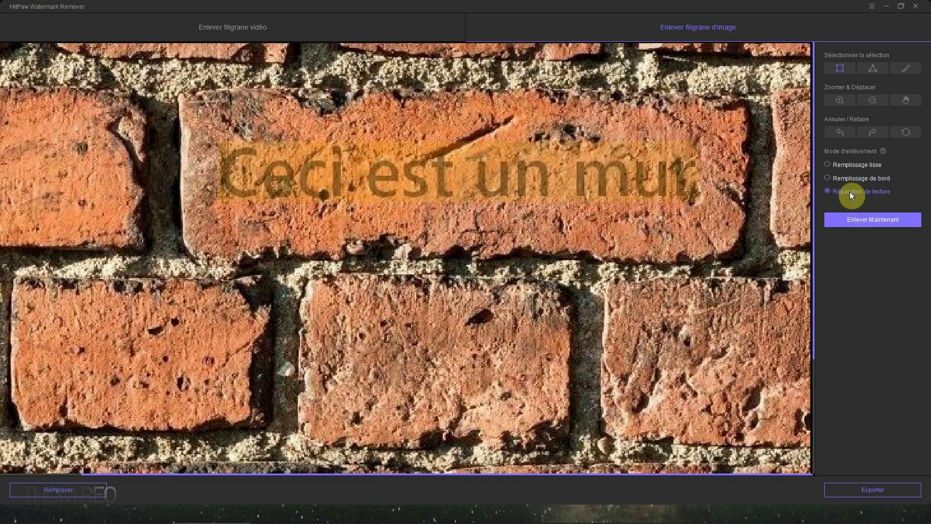
left_click(866, 221)
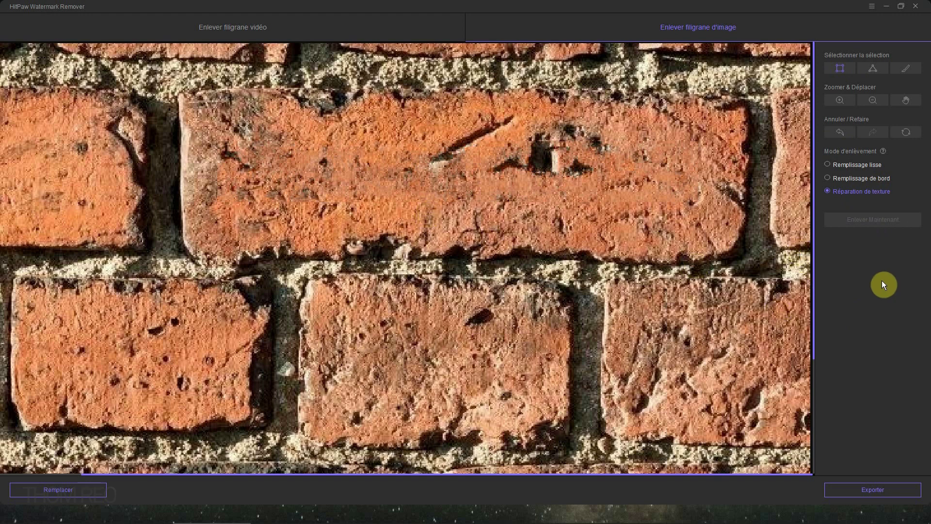
left_click(866, 491)
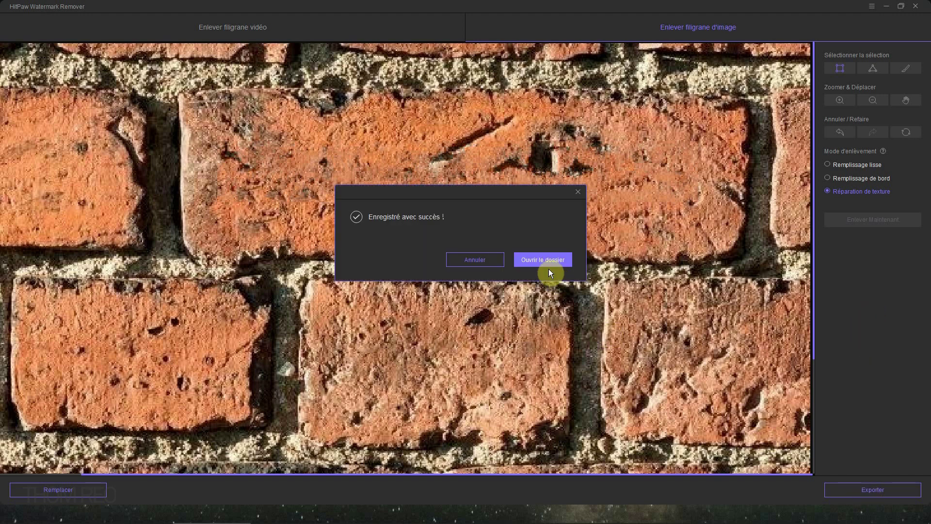
left_click(543, 261)
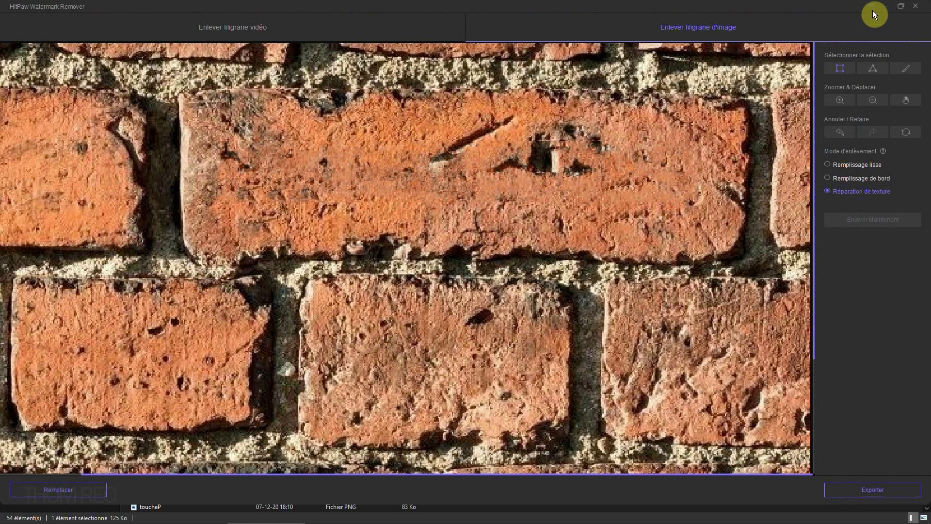
left_click(872, 7)
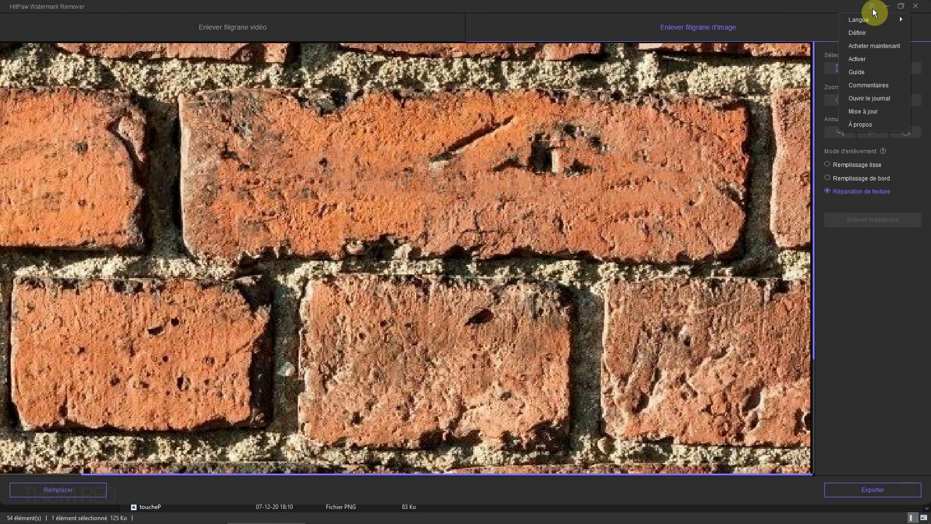
mouse_move(867, 21)
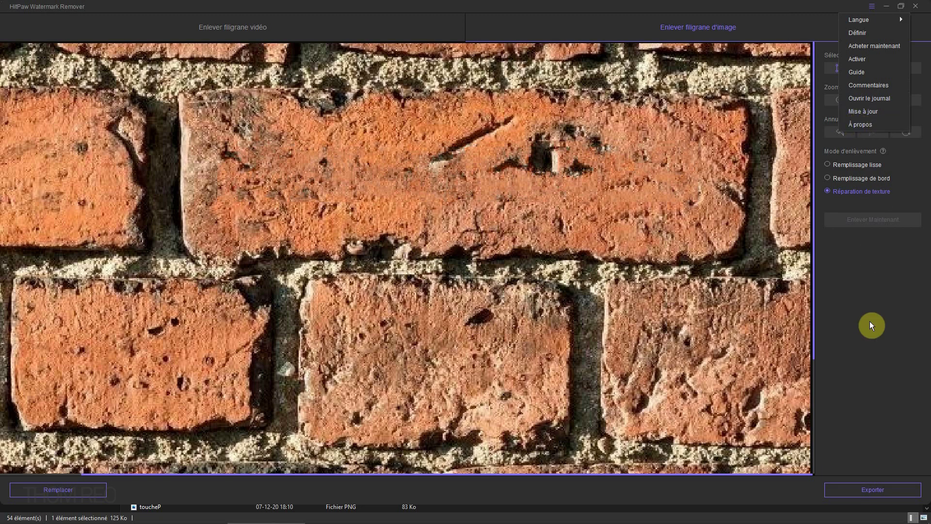
left_click(866, 305)
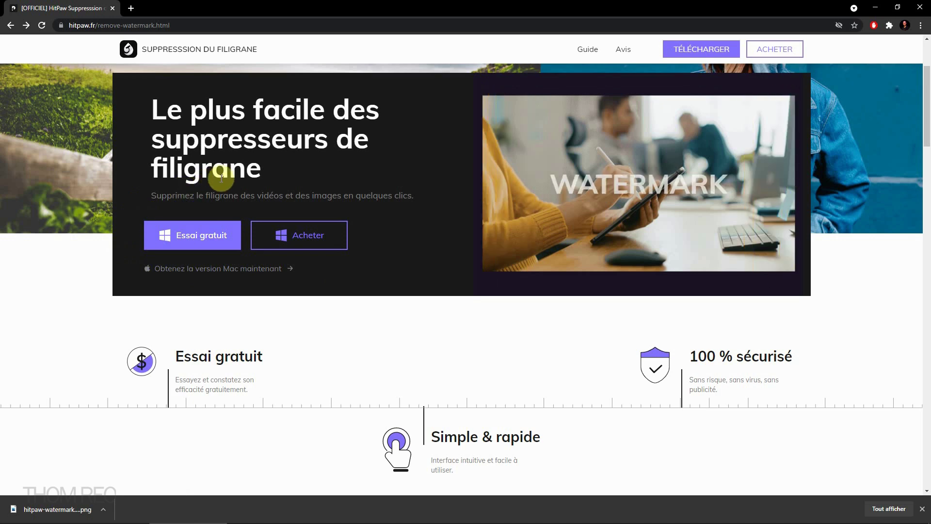
- Open the Windows purchase page of the HitPaw watermark remover in the browser to view the pricing plans
left_click(299, 242)
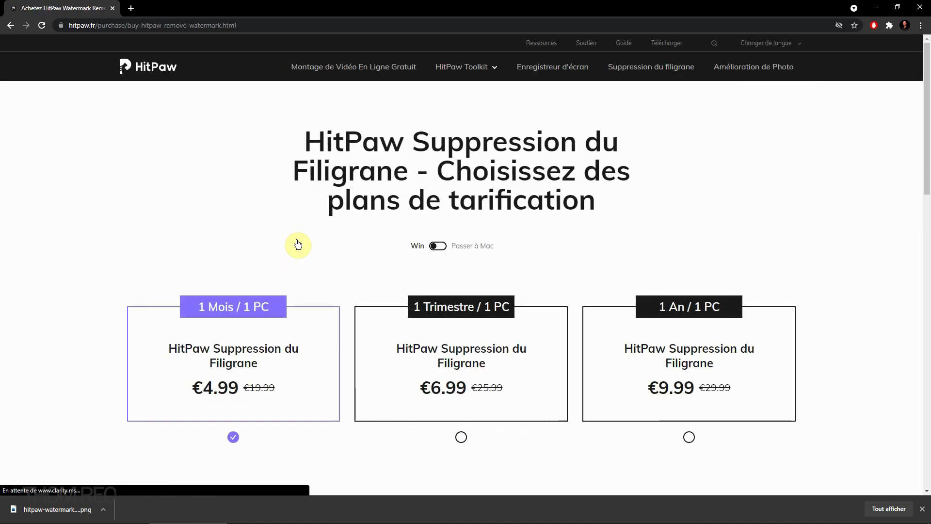